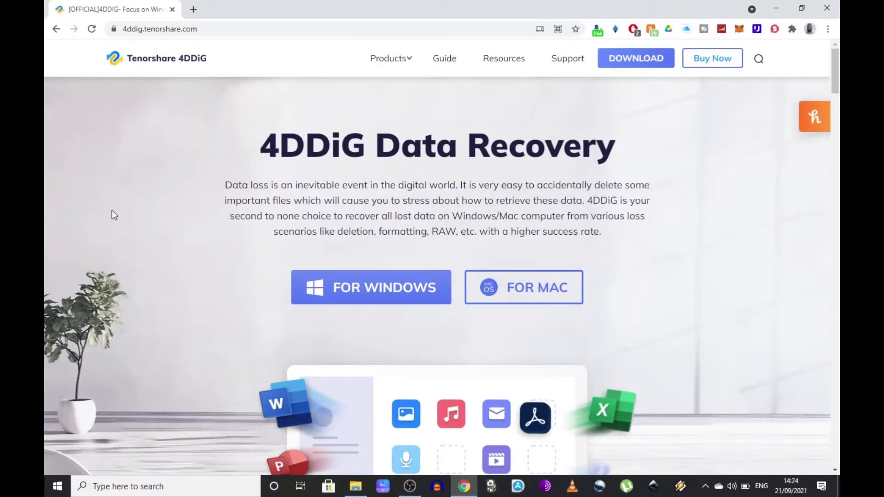
Step: Go from the 4DDiG home page to the FOR WINDOWS Data Recovery product page
{"action": "left_click", "coordinate": [257, 29]}
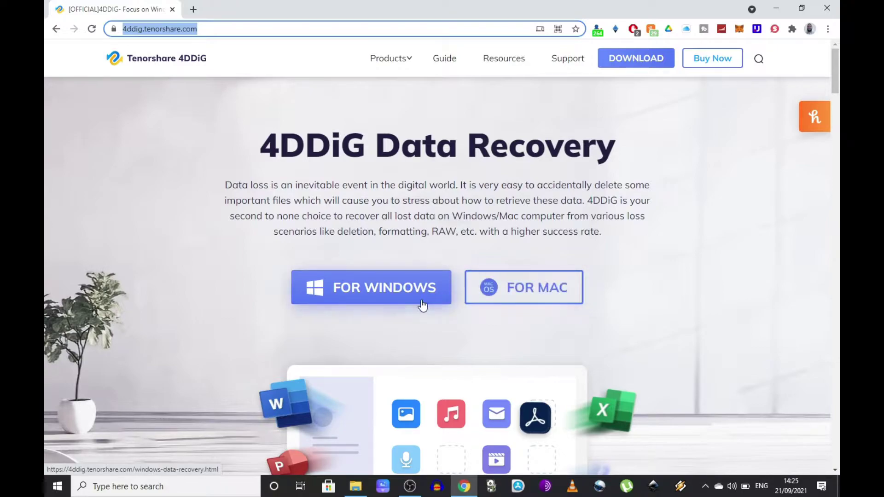
{"action": "left_click", "coordinate": [401, 298]}
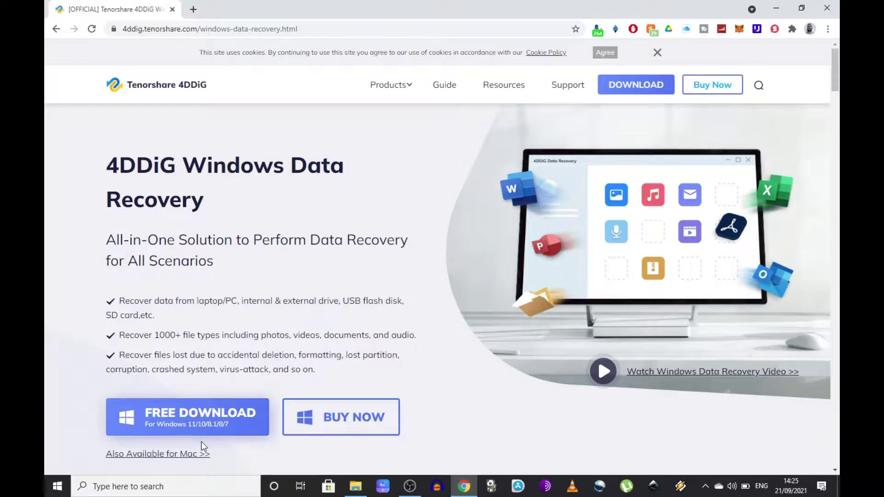
Step: Download 4ddig-for-windows.exe, then scroll the product page down to the Specifications section
{"action": "left_click", "coordinate": [195, 421]}
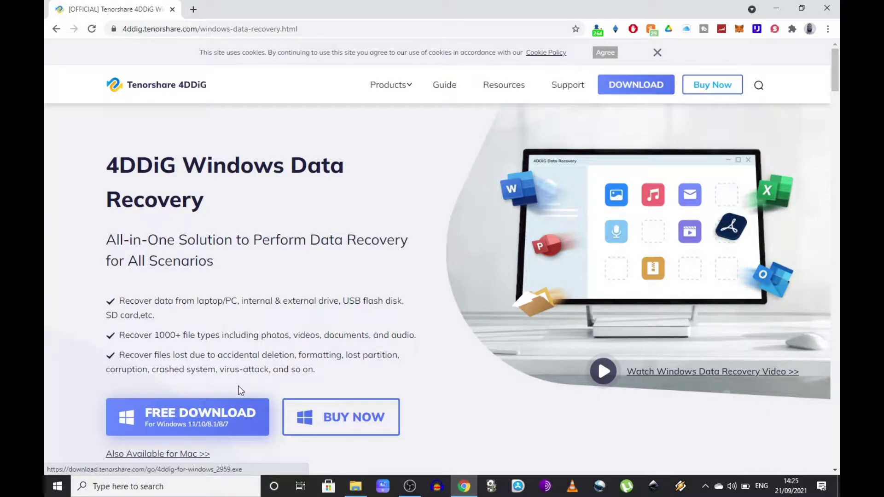
{"action": "scroll", "coordinate": [290, 348], "scroll_direction": "down", "scroll_amount": 6}
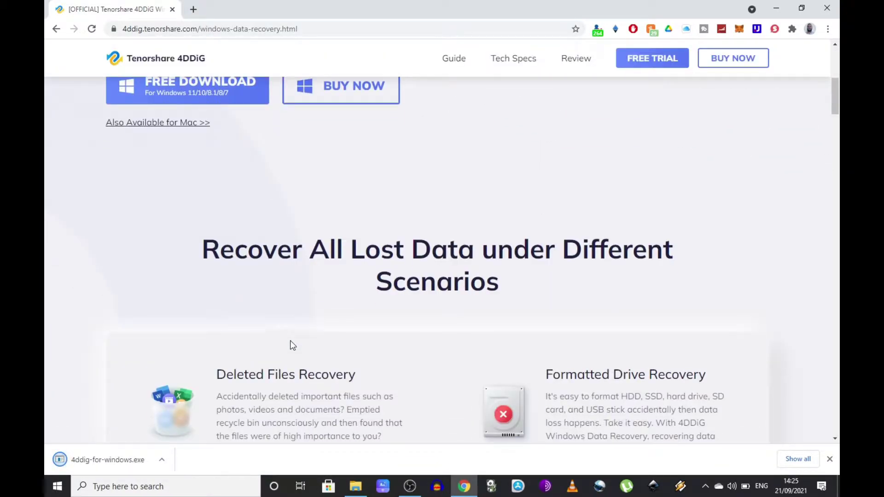
{"action": "scroll", "coordinate": [290, 341], "scroll_direction": "down", "scroll_amount": 5}
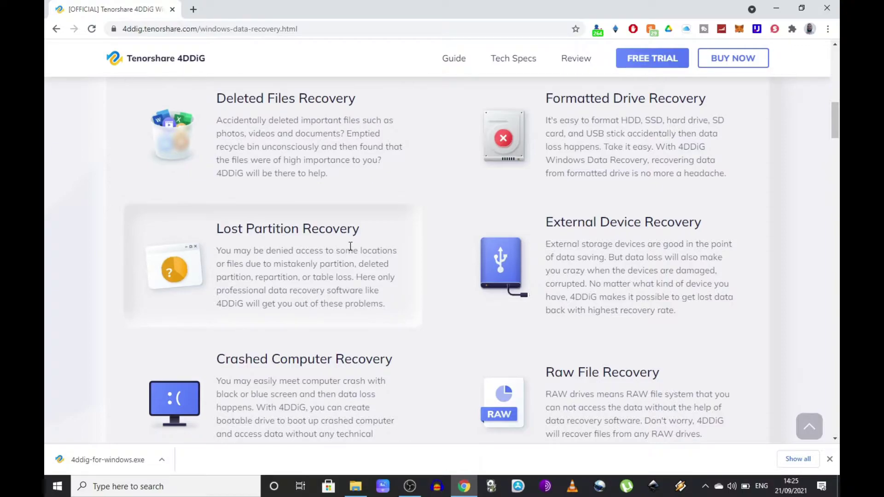
{"action": "scroll", "coordinate": [424, 289], "scroll_direction": "down", "scroll_amount": 10}
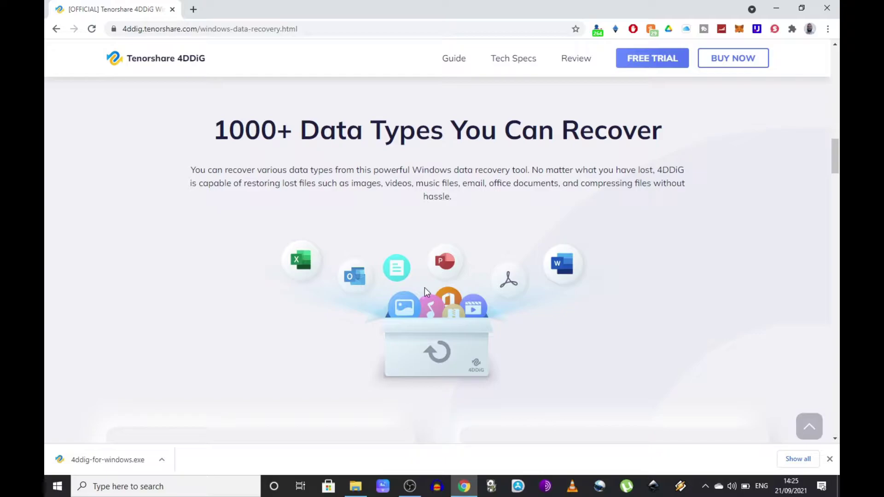
{"action": "scroll", "coordinate": [424, 287], "scroll_direction": "down", "scroll_amount": 1}
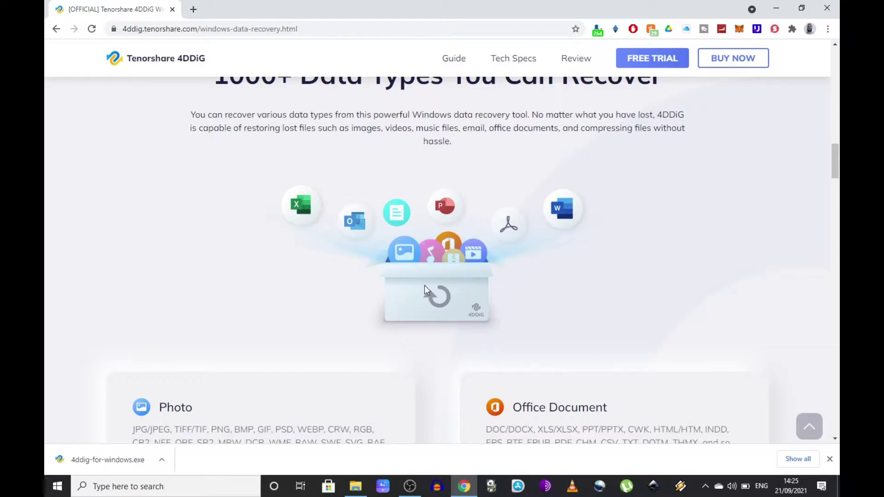
{"action": "scroll", "coordinate": [424, 285], "scroll_direction": "down", "scroll_amount": 4}
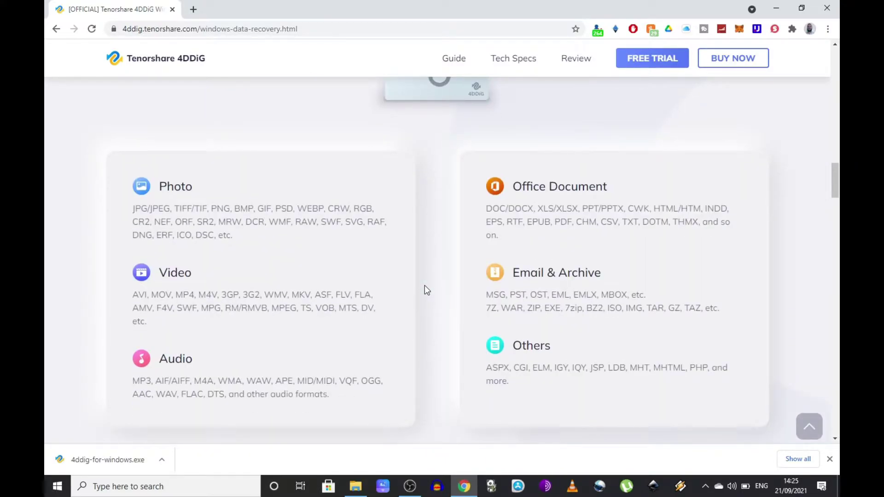
{"action": "scroll", "coordinate": [425, 285], "scroll_direction": "down", "scroll_amount": 10}
{"action": "scroll", "coordinate": [425, 290], "scroll_direction": "down", "scroll_amount": 20}
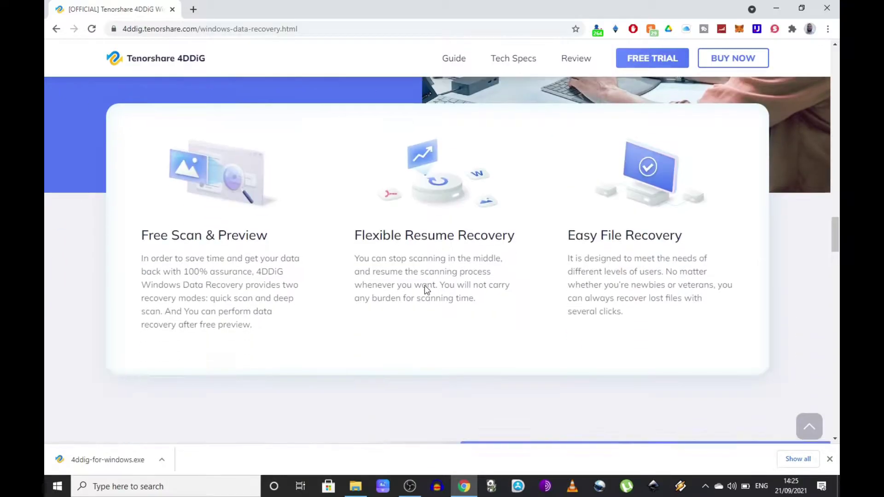
{"action": "scroll", "coordinate": [425, 288], "scroll_direction": "down", "scroll_amount": 4}
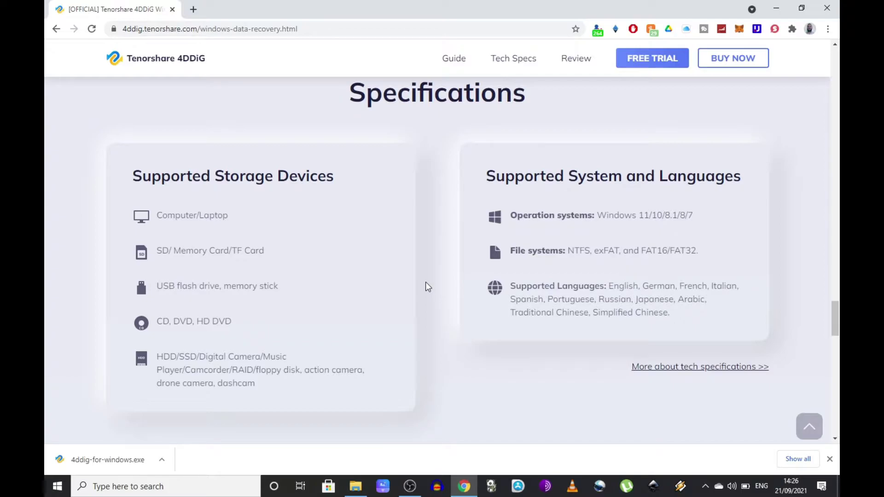
Step: Run the downloaded 4ddig-for-windows.exe from the download bar and install 4DDiG
{"action": "left_click", "coordinate": [162, 461]}
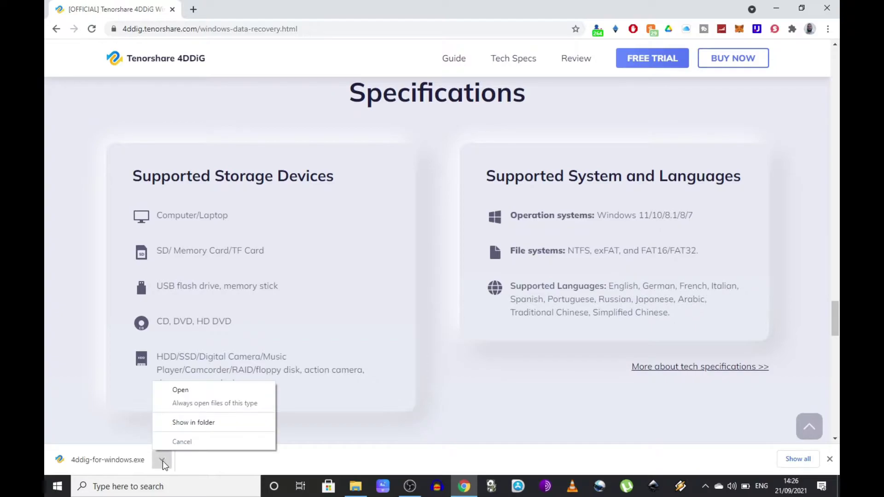
{"action": "left_click", "coordinate": [187, 391]}
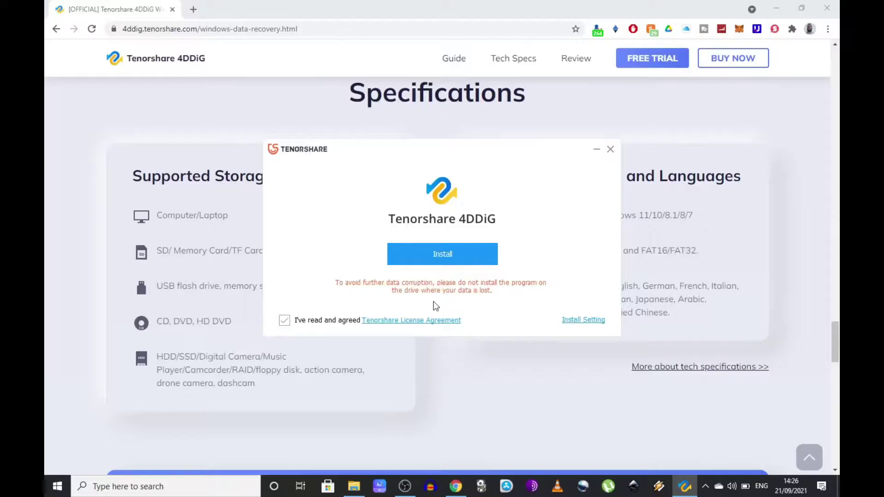
{"action": "left_click", "coordinate": [450, 256]}
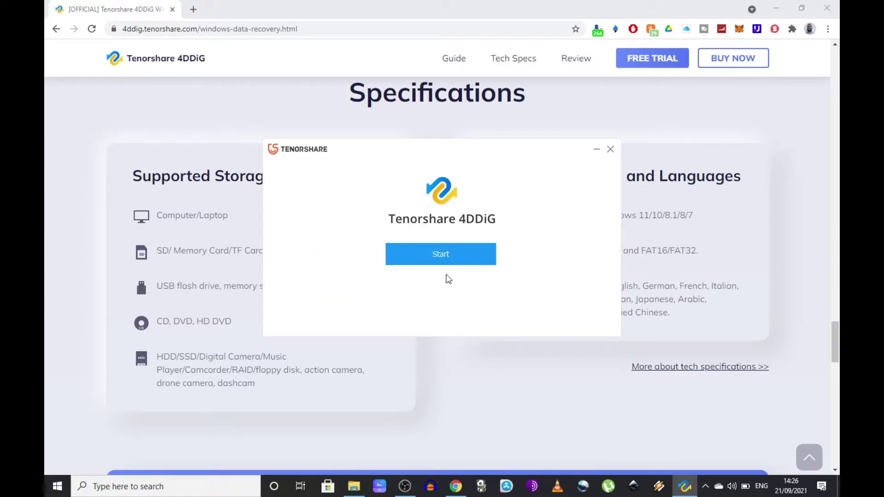
Step: Launch 4DDiG and pick Recycle Bin under Common Location, after briefly selecting Desktop
{"action": "left_click", "coordinate": [455, 263]}
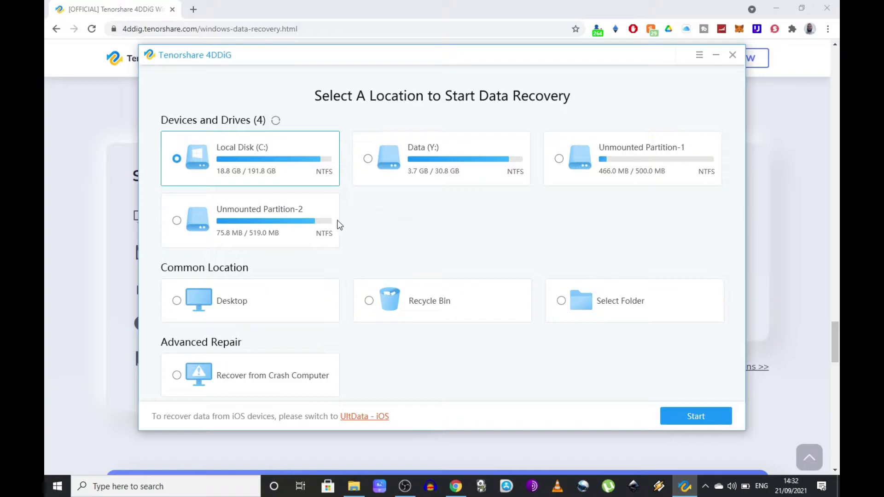
{"action": "left_click", "coordinate": [177, 301]}
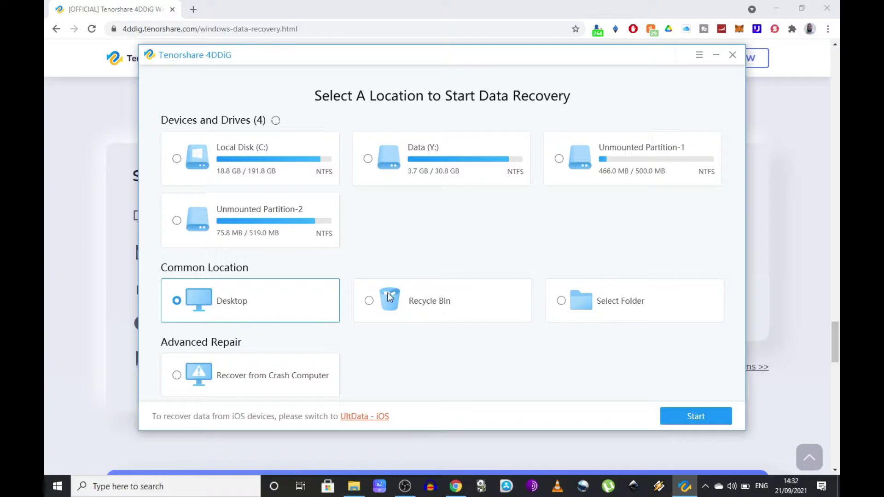
{"action": "left_click", "coordinate": [369, 302]}
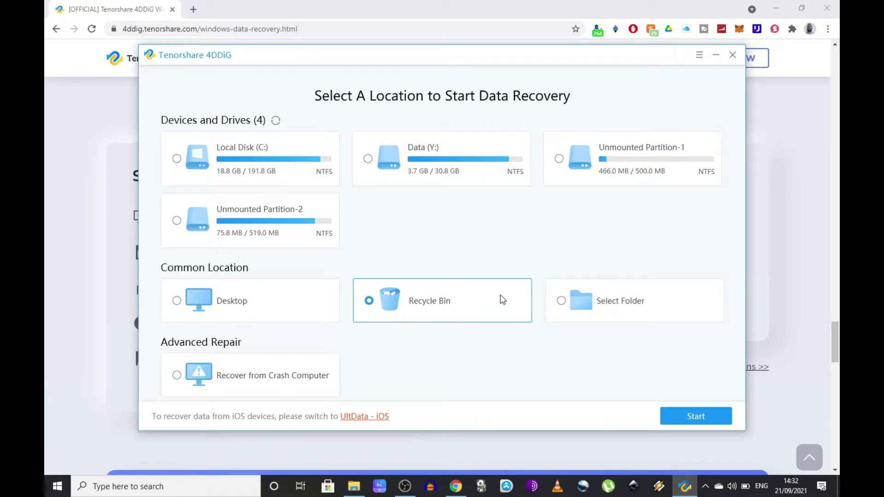
{"action": "left_click", "coordinate": [558, 302]}
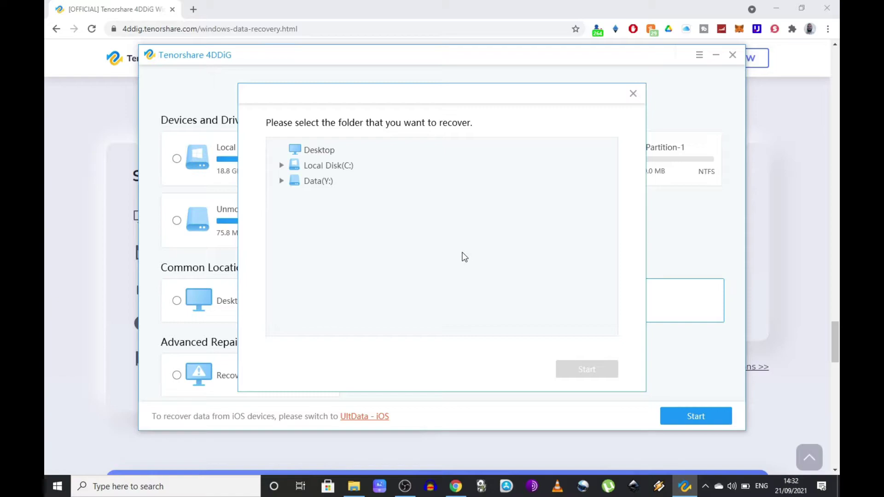
{"action": "double_click", "coordinate": [317, 180]}
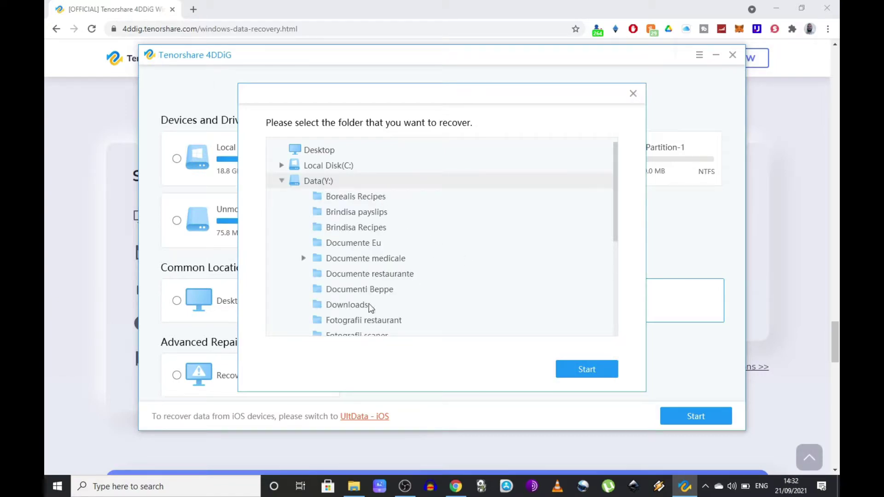
{"action": "left_click", "coordinate": [633, 94]}
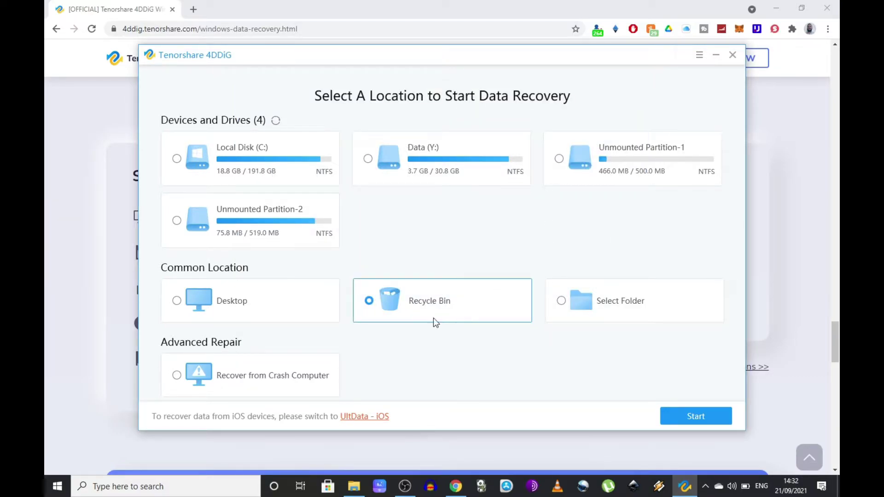
Step: Choose Recover from Crash Computer, preview the bootable drive list, then go back to location selection
{"action": "left_click", "coordinate": [177, 377]}
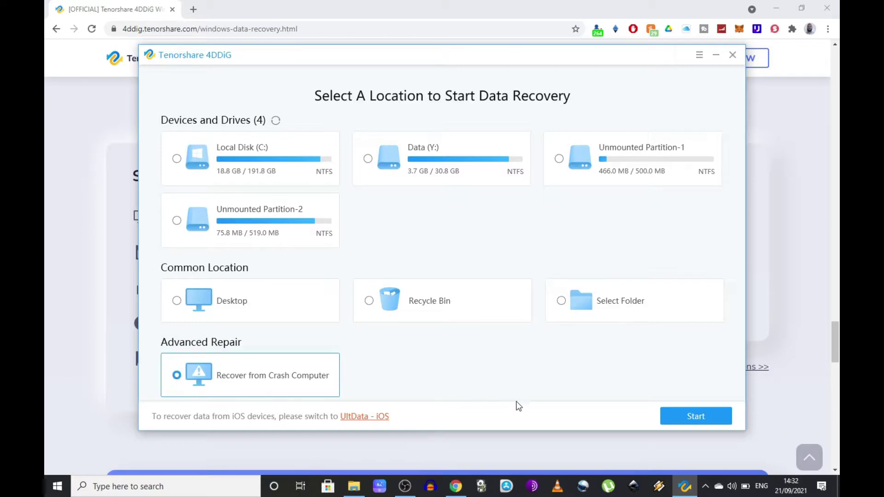
{"action": "left_click", "coordinate": [698, 416]}
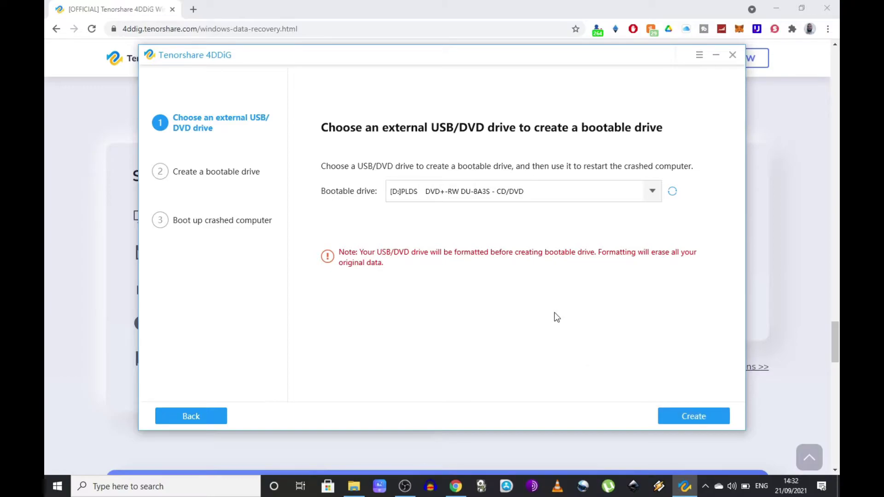
{"action": "left_click", "coordinate": [548, 197]}
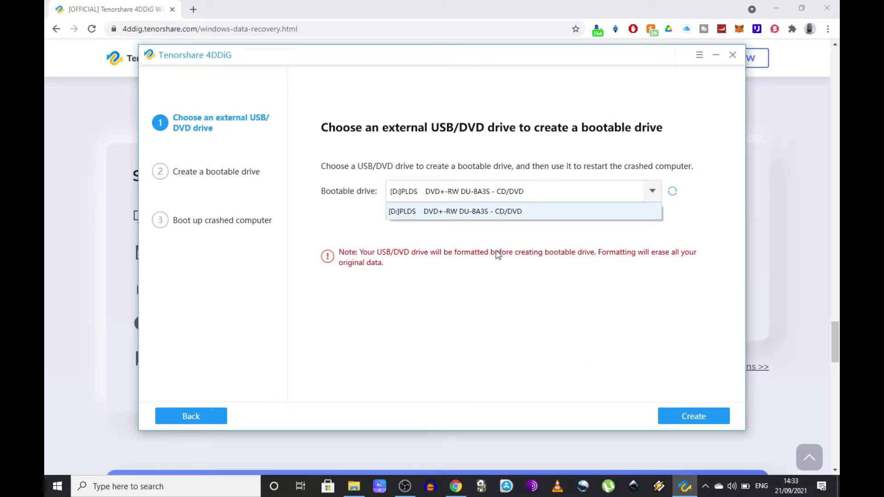
{"action": "left_click", "coordinate": [475, 323]}
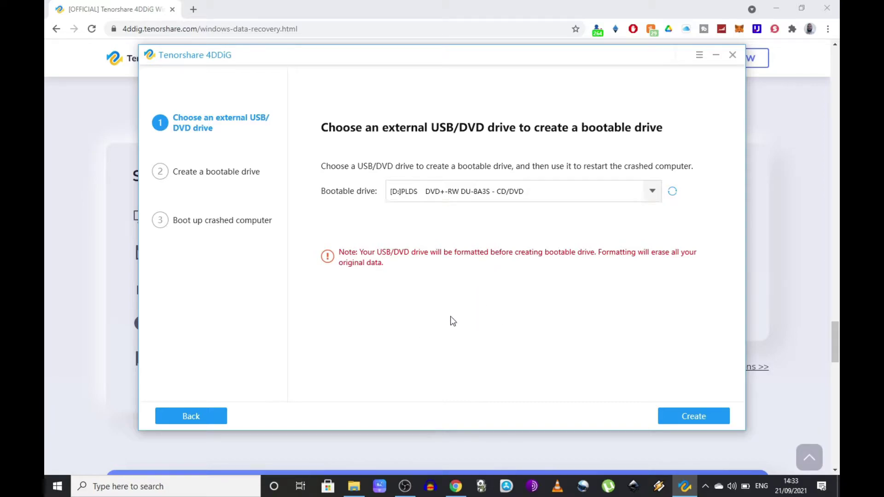
{"action": "left_click", "coordinate": [196, 415]}
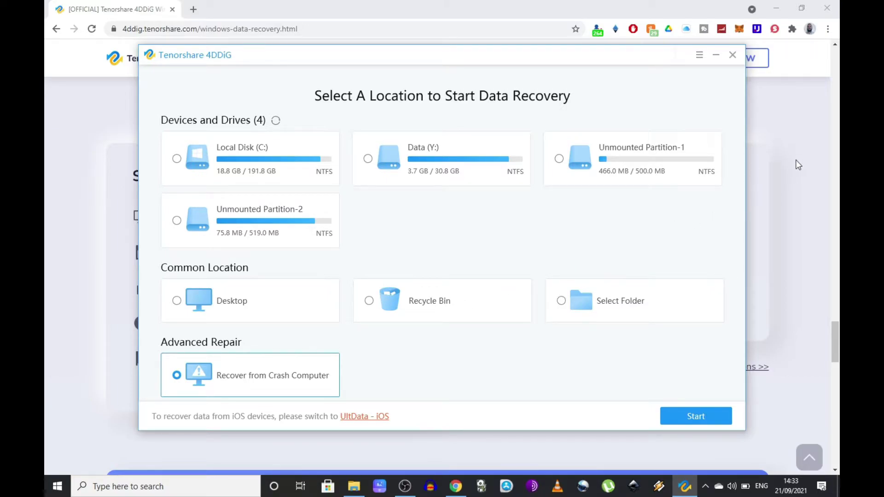
Step: Look over the 4DDiG menu's Language options, then bring up File Explorer at This PC
{"action": "left_click", "coordinate": [697, 55]}
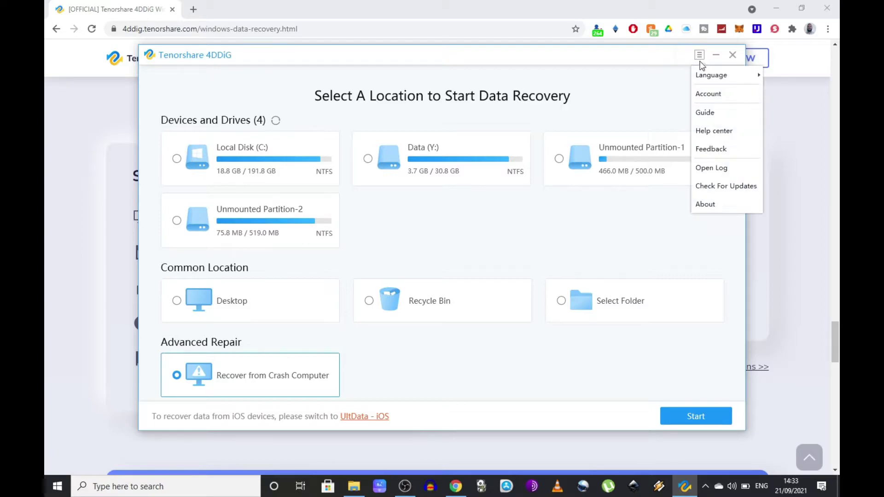
{"action": "mouse_move", "coordinate": [712, 84]}
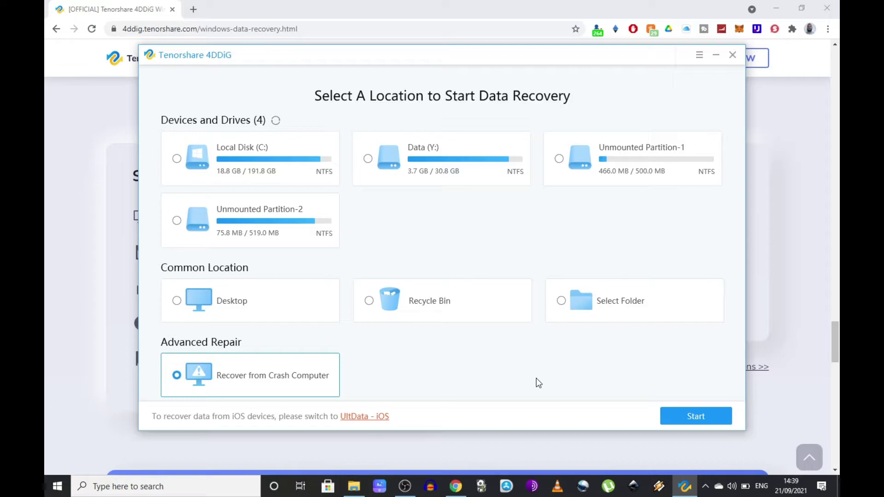
{"action": "left_click", "coordinate": [358, 483]}
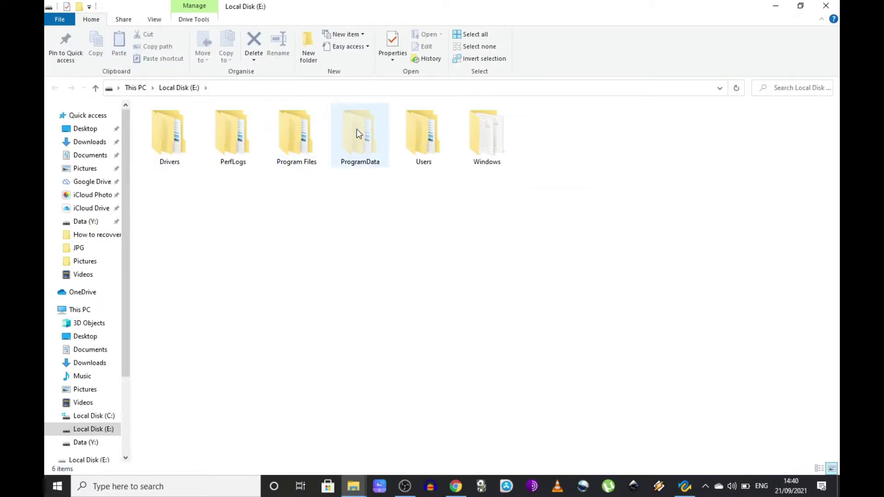
Step: Select the Users folder on Local Disk (E:)
{"action": "mouse_move", "coordinate": [356, 129]}
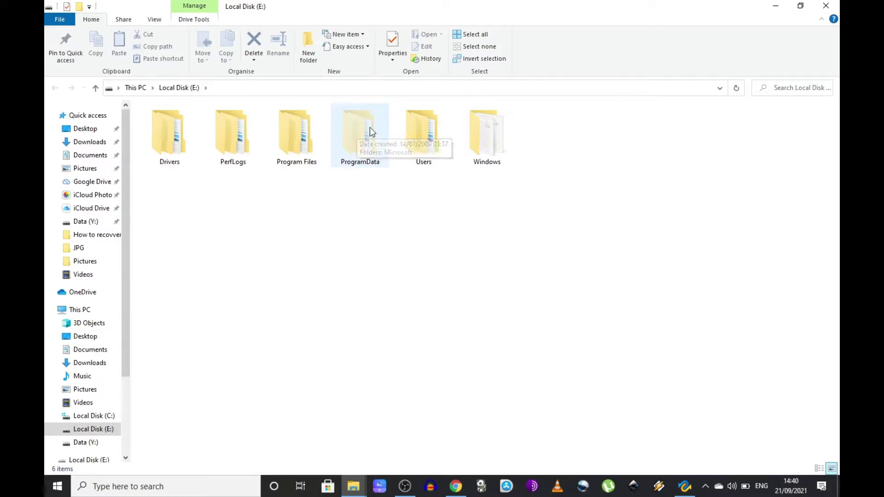
{"action": "left_click", "coordinate": [411, 128]}
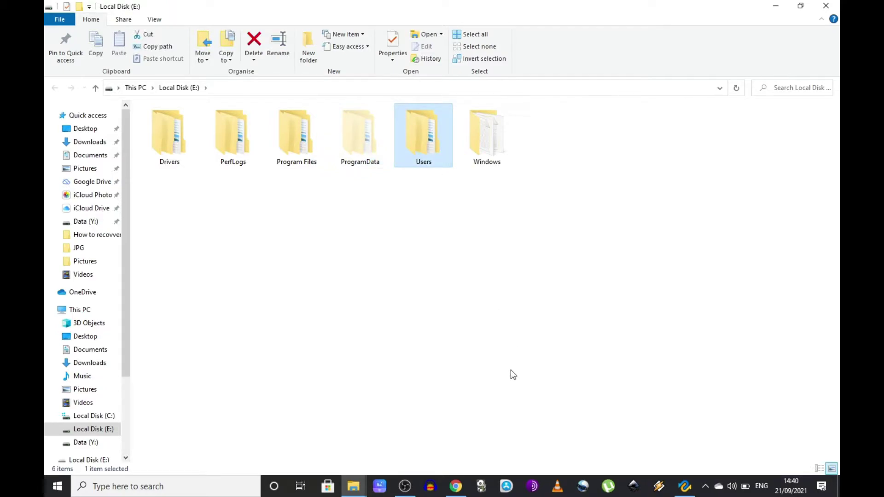
Step: Back in 4DDiG, scan USB Drive (E:), which finds 127848 items totalling 41.00 GB
{"action": "left_click", "coordinate": [680, 492]}
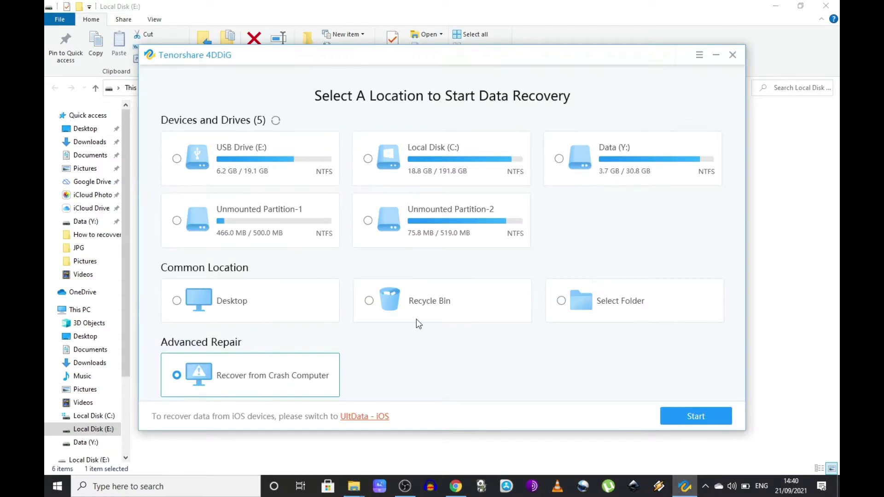
{"action": "left_click", "coordinate": [177, 159]}
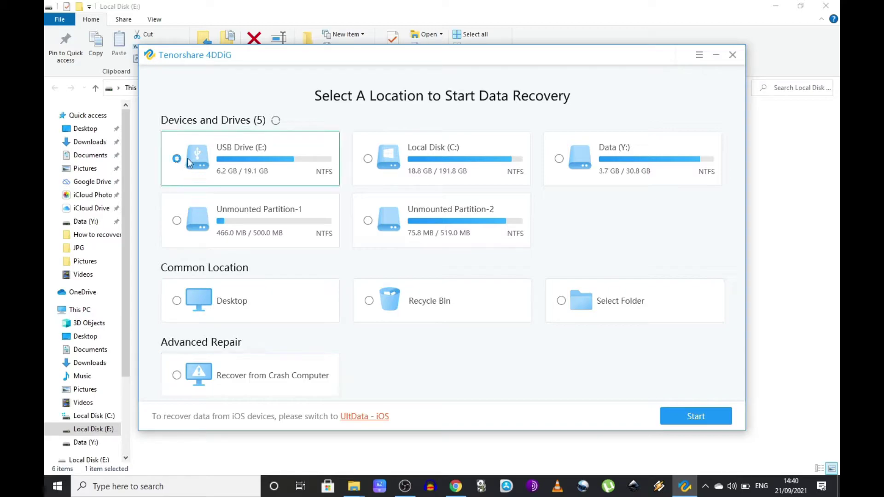
{"action": "left_click", "coordinate": [690, 414]}
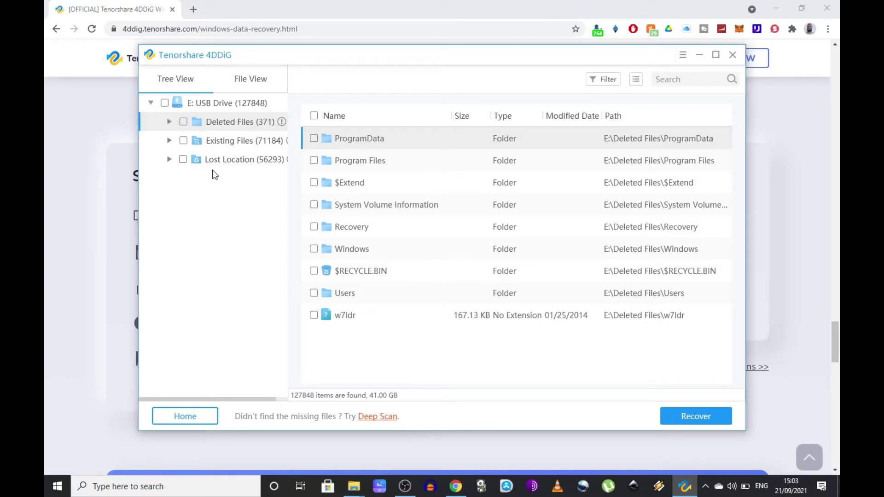
Step: Review the Existing Files, Lost Location and Deleted Files scan results
{"action": "left_click", "coordinate": [220, 144]}
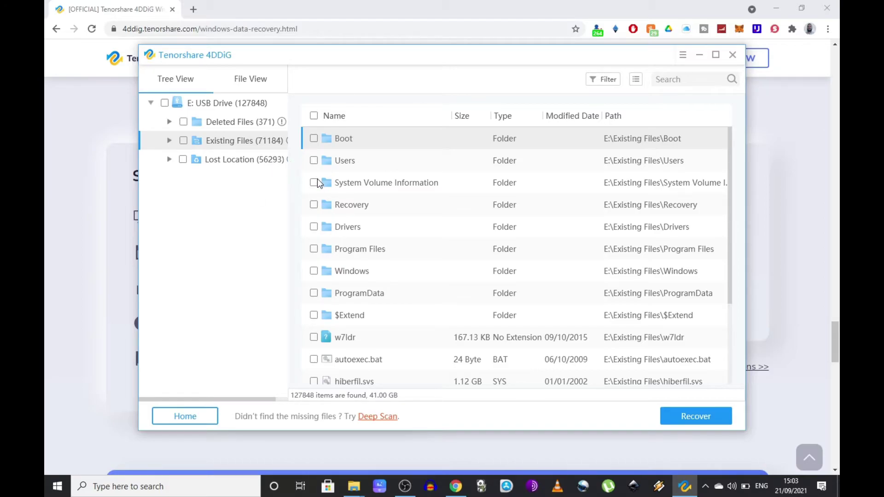
{"action": "left_click", "coordinate": [215, 162]}
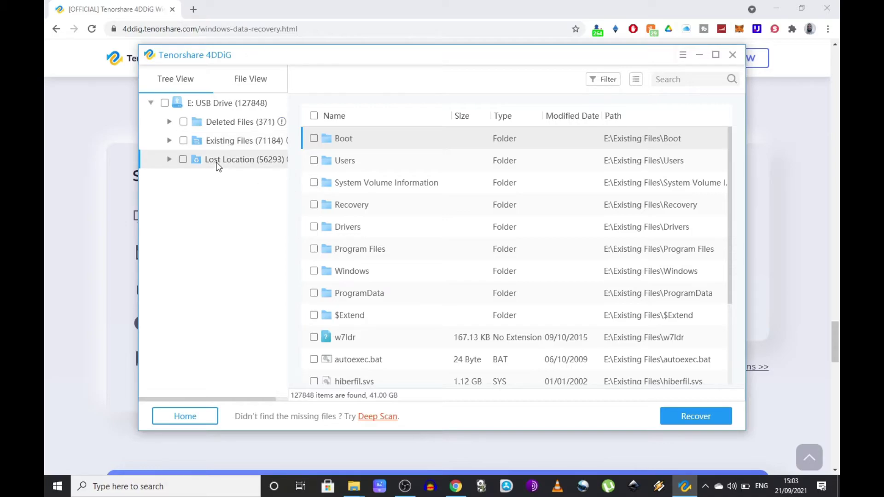
{"action": "left_click", "coordinate": [219, 122]}
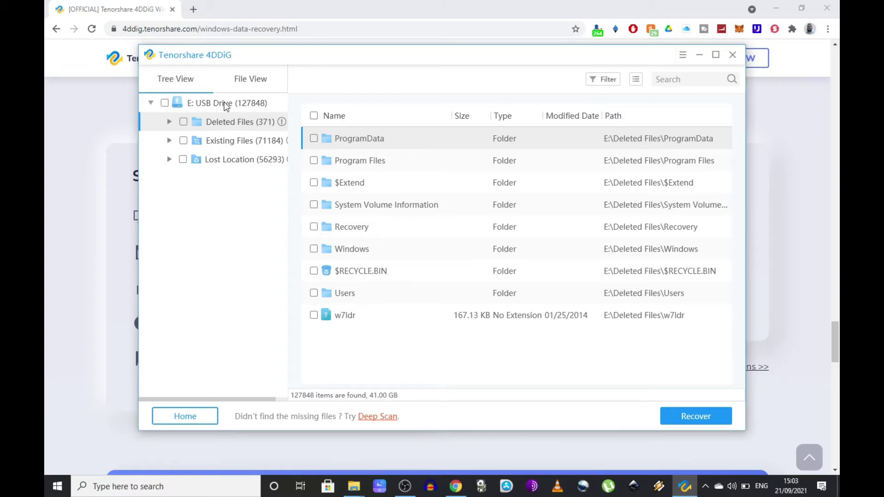
Step: Switch to File View and list the 18 AVI videos under Video
{"action": "left_click", "coordinate": [240, 79]}
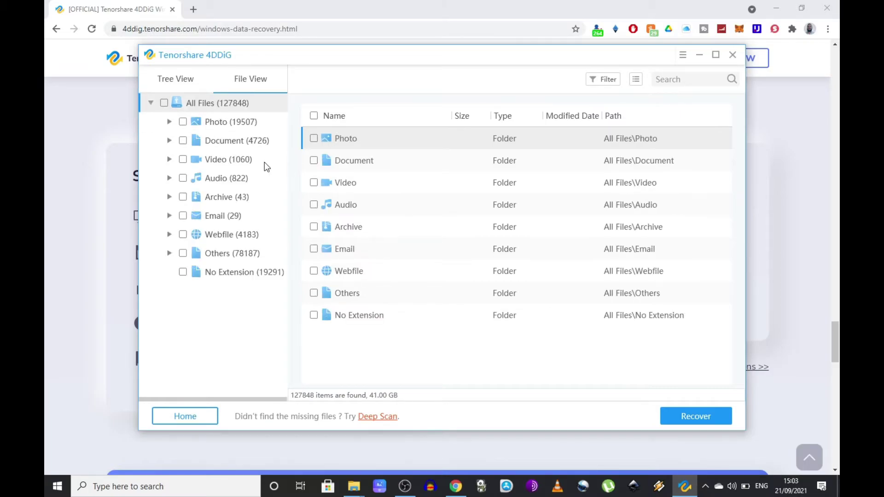
{"action": "left_click", "coordinate": [208, 160]}
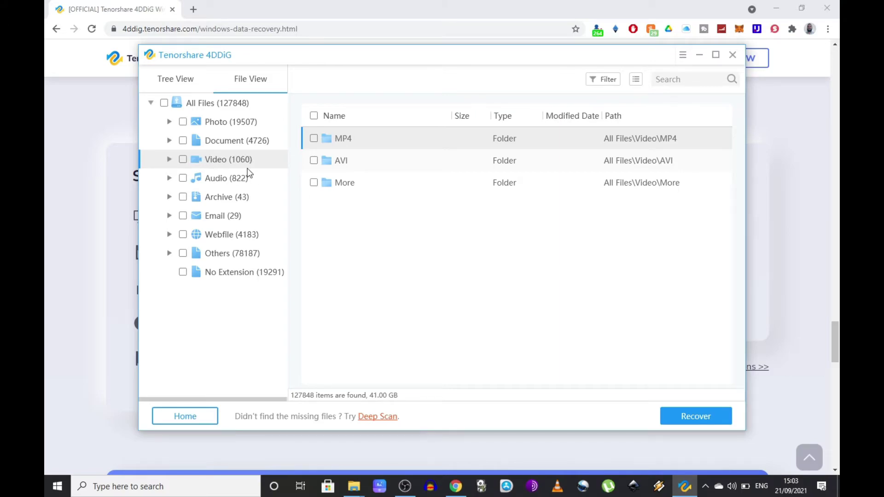
{"action": "left_click", "coordinate": [170, 159]}
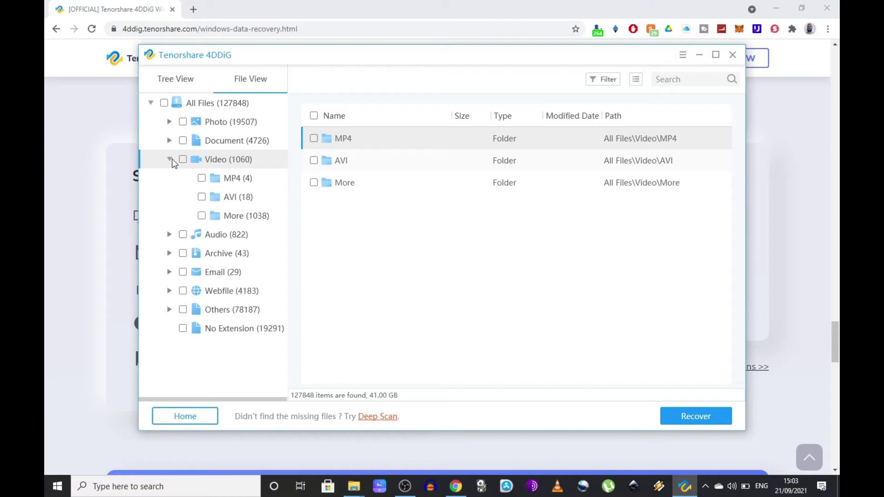
{"action": "left_click", "coordinate": [233, 197]}
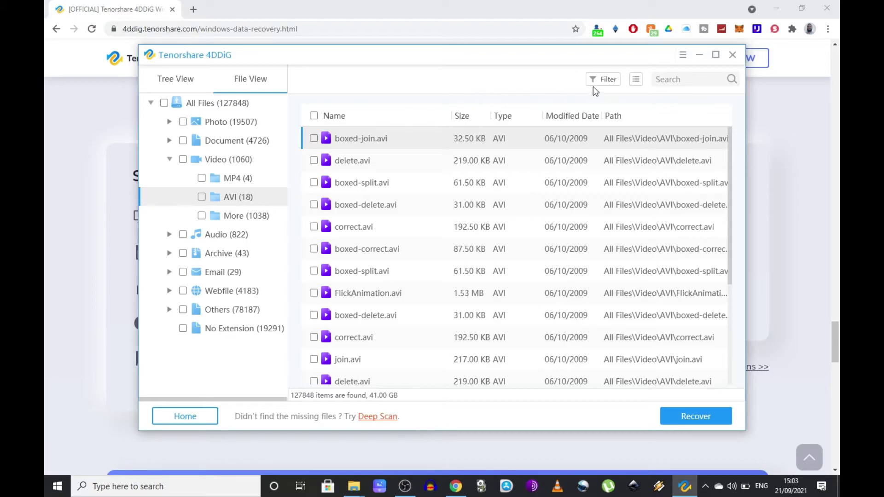
{"action": "left_click", "coordinate": [608, 81]}
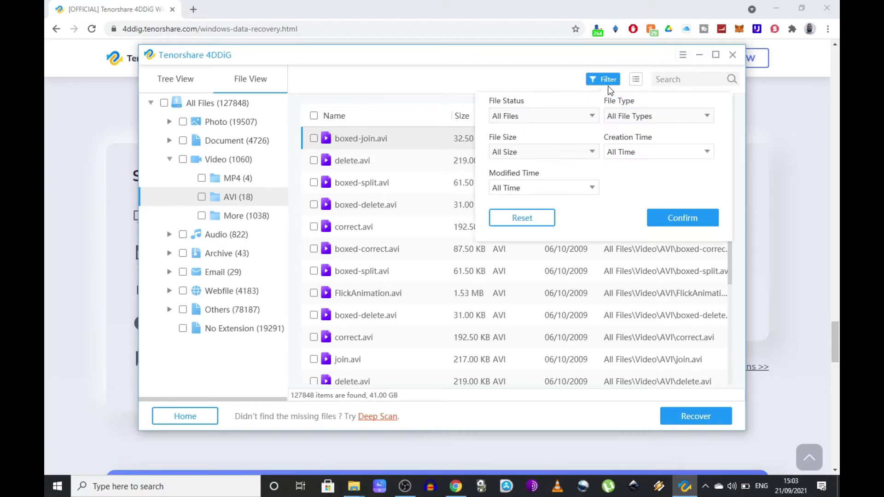
{"action": "left_click", "coordinate": [504, 154]}
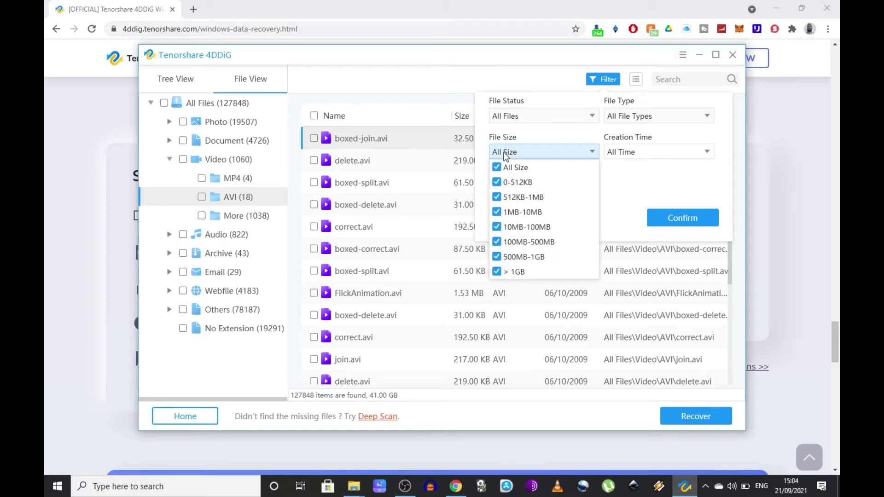
{"action": "left_click", "coordinate": [497, 211]}
{"action": "left_click", "coordinate": [672, 77]}
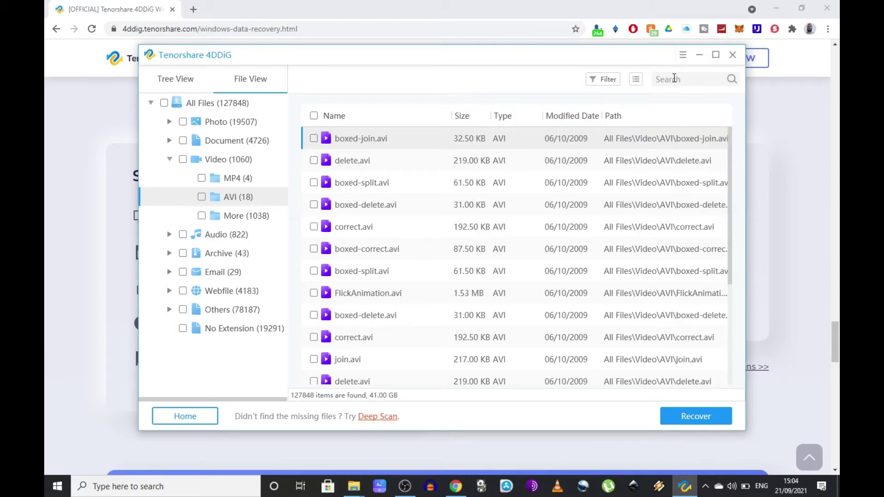
Step: Select all 18 AVI files (5.07 MB) and recover them to the Data (Y:) drive
{"action": "left_click", "coordinate": [678, 81]}
{"action": "left_click", "coordinate": [314, 116]}
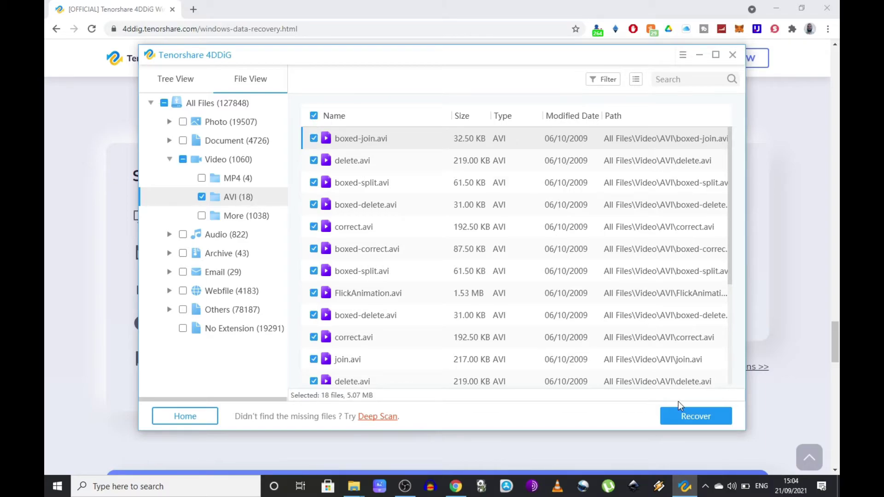
{"action": "left_click", "coordinate": [689, 414]}
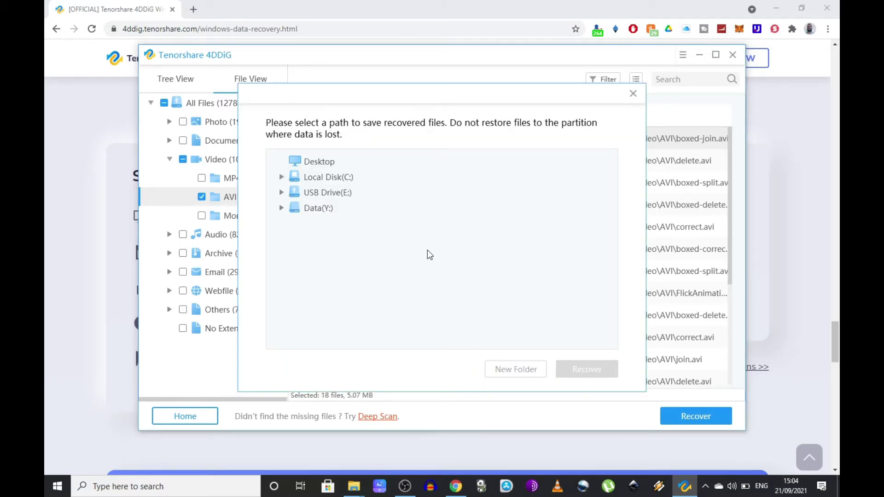
{"action": "double_click", "coordinate": [312, 208]}
{"action": "scroll", "coordinate": [331, 243], "scroll_direction": "down", "scroll_amount": 5}
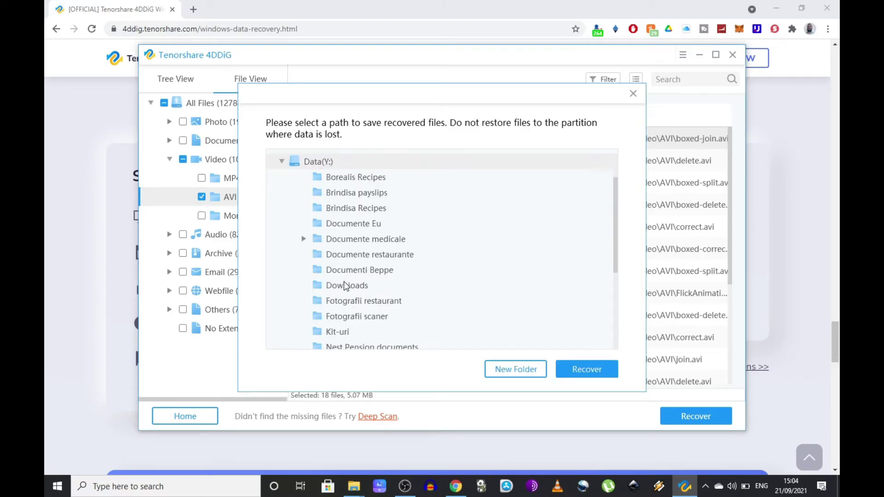
{"action": "scroll", "coordinate": [358, 321], "scroll_direction": "up", "scroll_amount": 2}
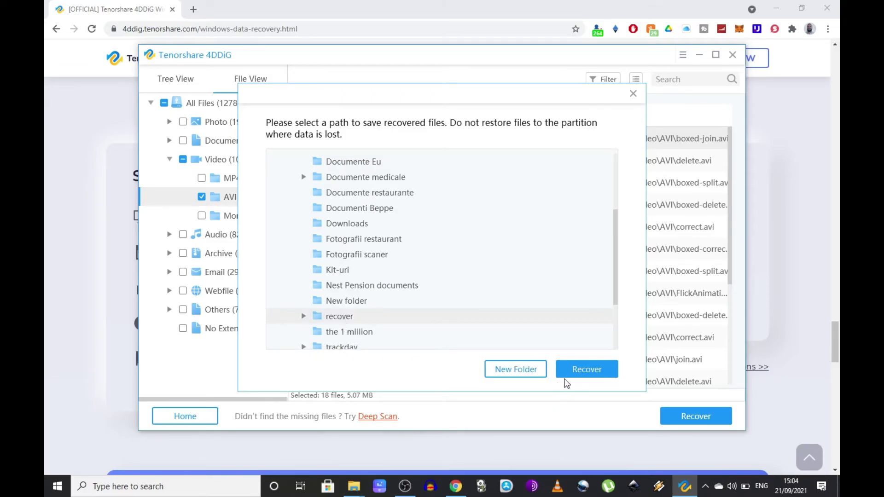
{"action": "left_click", "coordinate": [574, 371]}
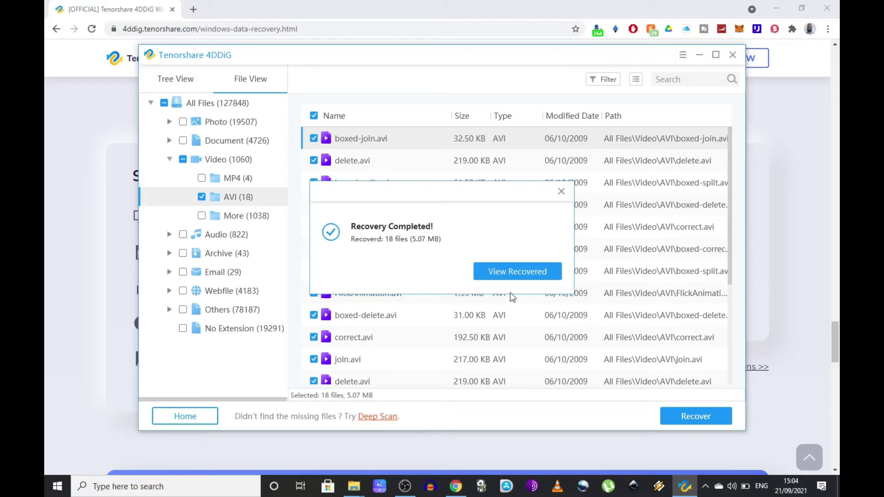
Step: Dismiss the Recovery Completed message in 4DDiG
{"action": "left_click", "coordinate": [526, 274]}
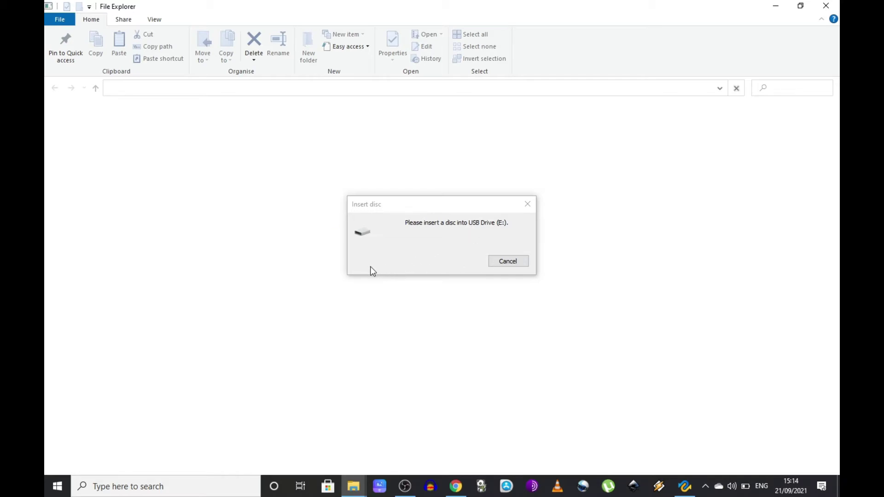
Step: Try opening USB Drive (E:) in File Explorer and cancel the Insert disc prompts
{"action": "left_click", "coordinate": [504, 262]}
{"action": "left_click", "coordinate": [354, 486]}
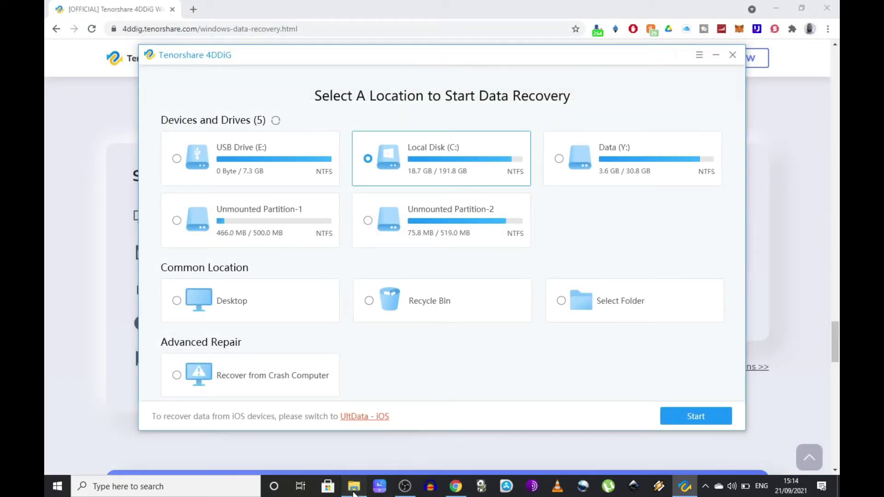
{"action": "double_click", "coordinate": [594, 208]}
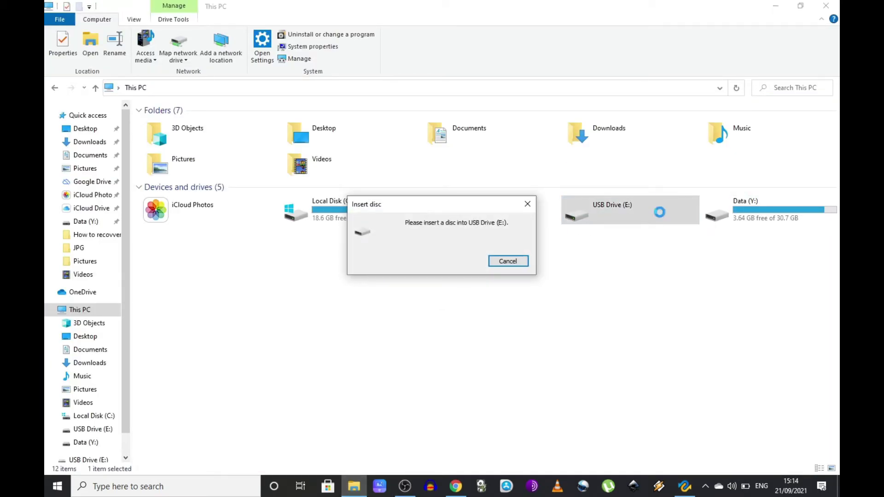
{"action": "left_click", "coordinate": [507, 261]}
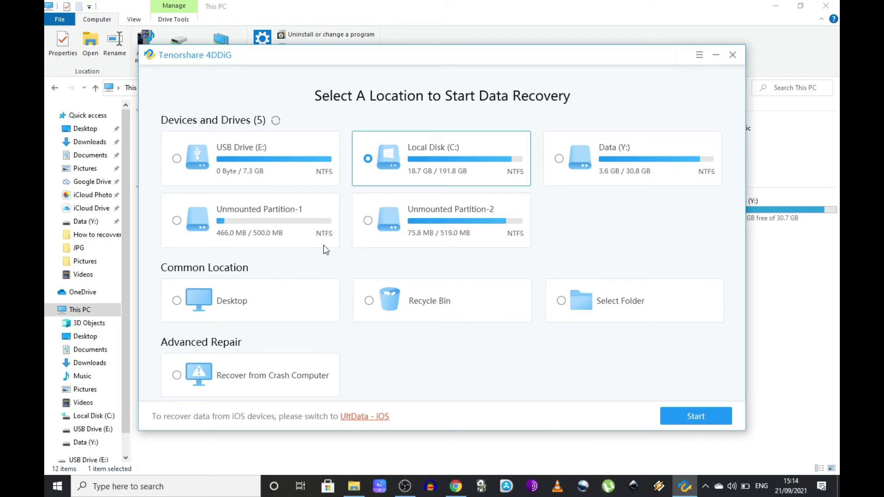
Step: Scan USB Drive (E:) in 4DDiG and acknowledge the tips about 960 found files
{"action": "left_click", "coordinate": [177, 159]}
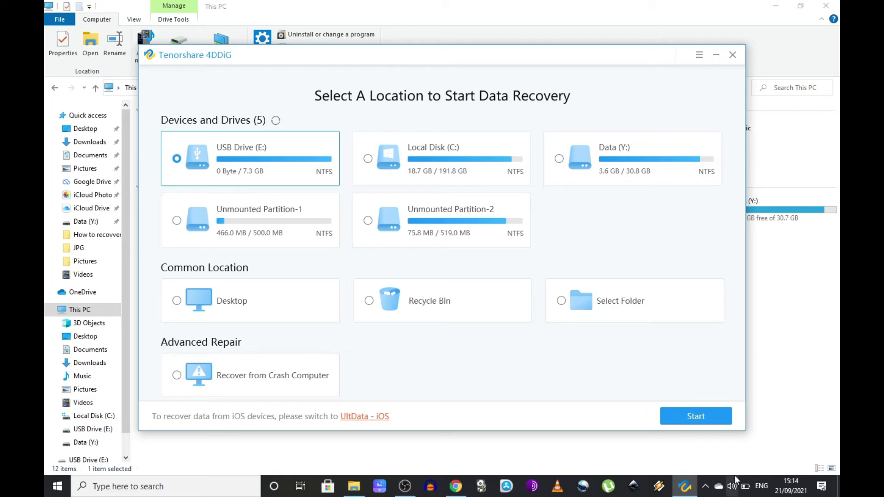
{"action": "left_click", "coordinate": [695, 416]}
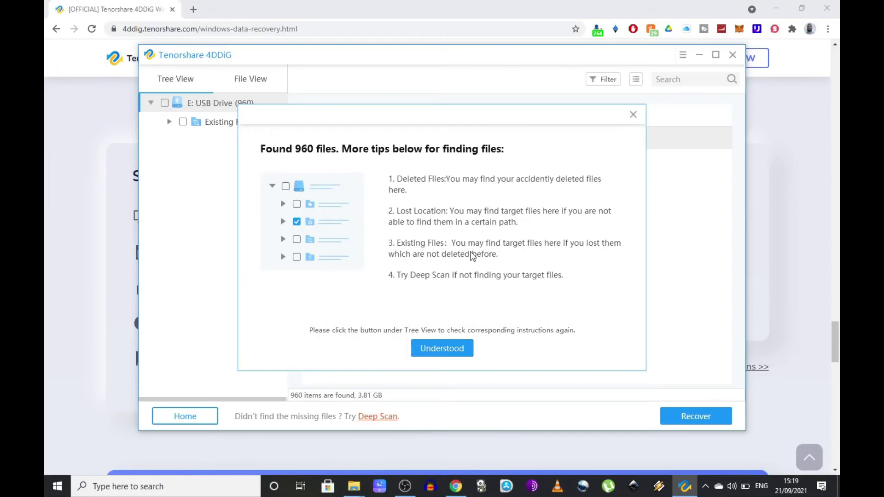
{"action": "left_click", "coordinate": [456, 349]}
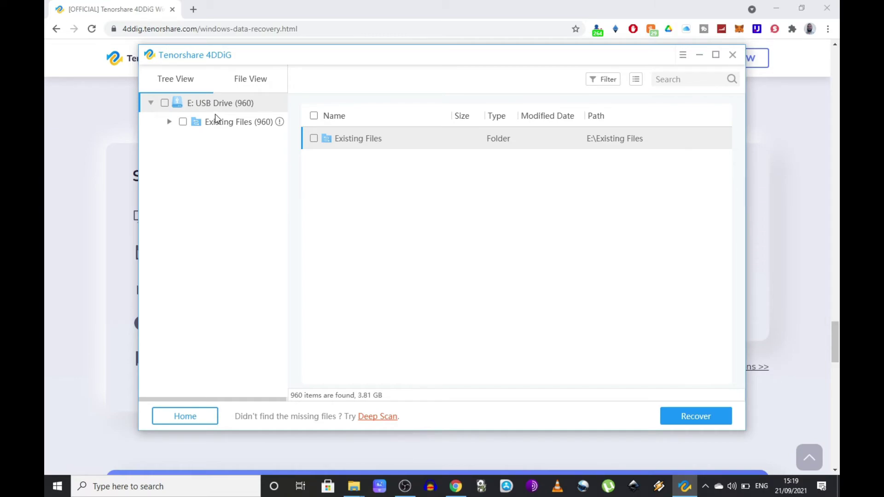
Step: Browse the support, sources and efi folders under Existing Files, then switch back to Chrome
{"action": "left_click", "coordinate": [170, 122]}
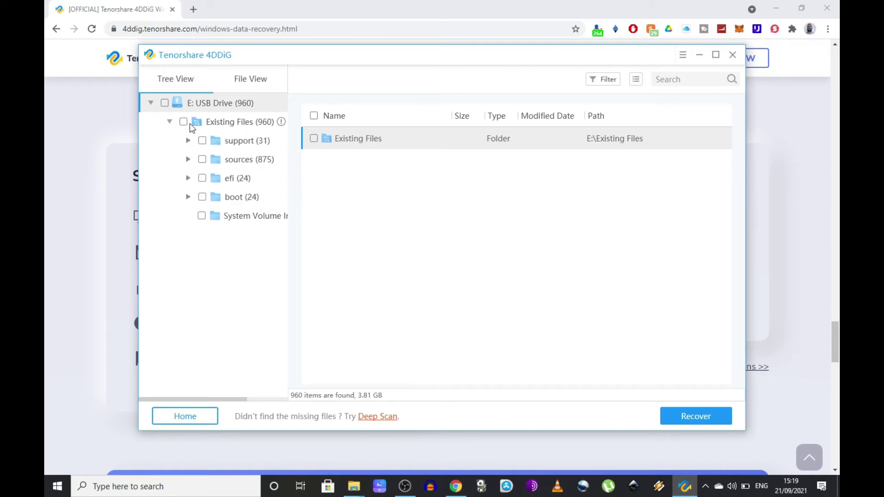
{"action": "left_click", "coordinate": [232, 144]}
{"action": "left_click", "coordinate": [237, 162]}
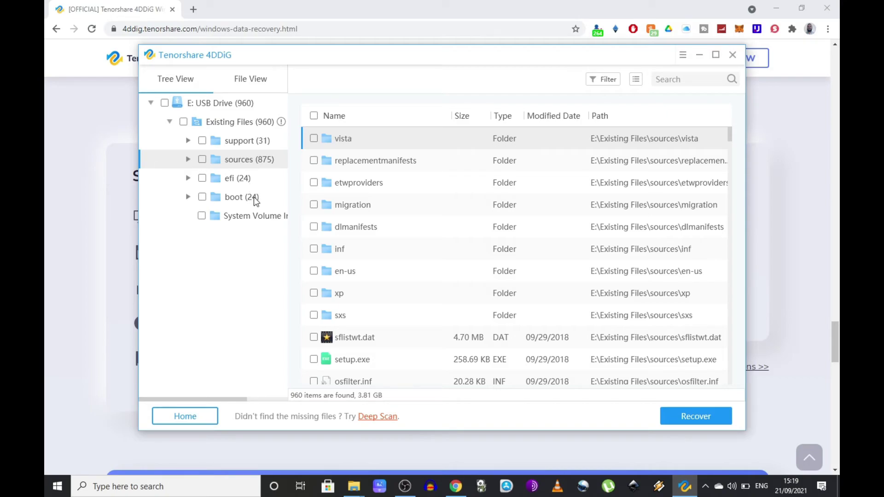
{"action": "left_click", "coordinate": [245, 180]}
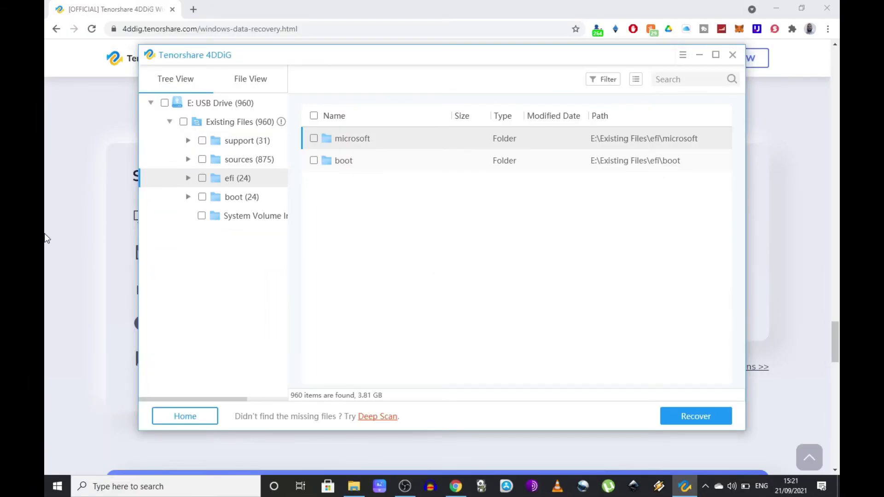
{"action": "key", "text": "alt+Tab"}
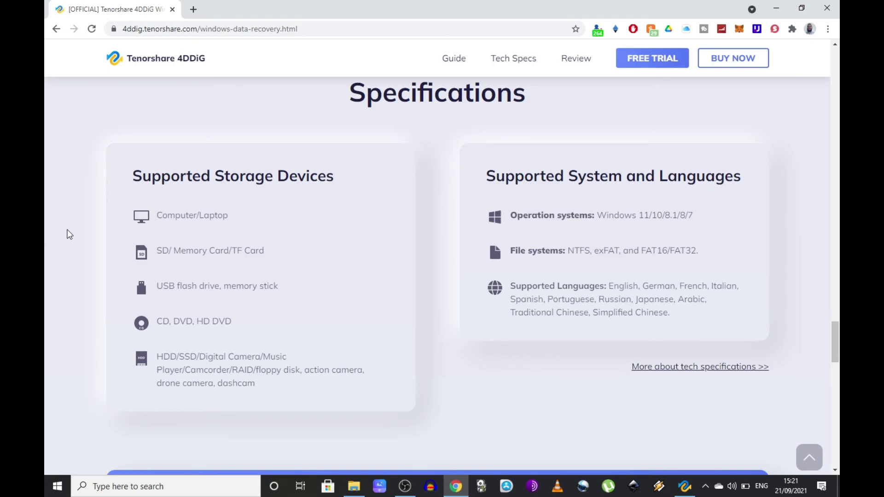
Step: Scroll up the product page from Technical Specifications to the Recover All Lost Data under Different Scenarios heading
{"action": "scroll", "coordinate": [69, 234], "scroll_direction": "up", "scroll_amount": 3}
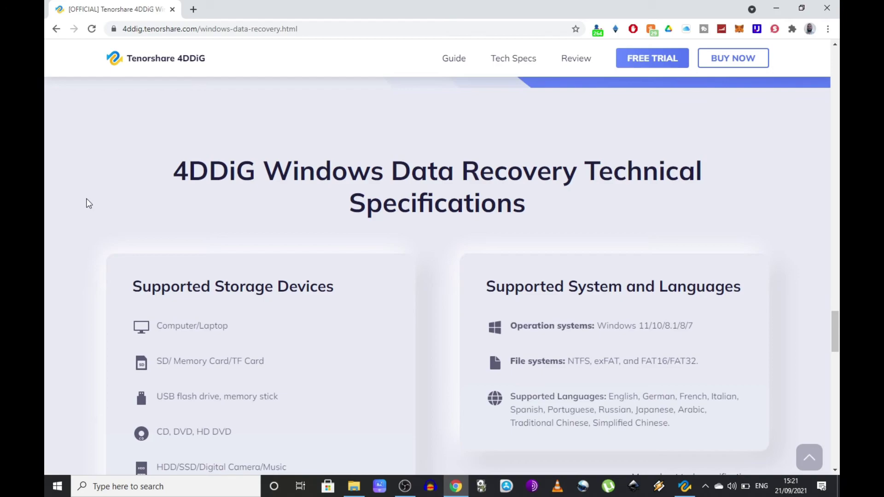
{"action": "scroll", "coordinate": [89, 203], "scroll_direction": "up", "scroll_amount": 2}
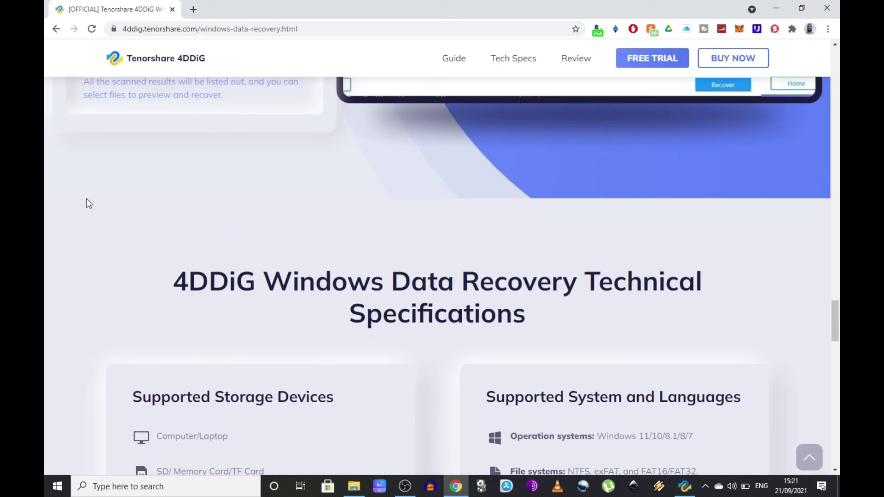
{"action": "scroll", "coordinate": [87, 198], "scroll_direction": "up", "scroll_amount": 8}
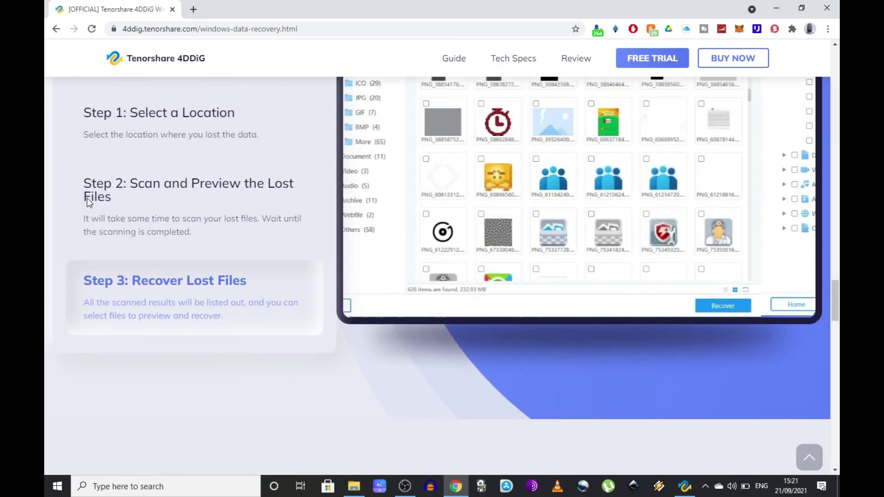
{"action": "scroll", "coordinate": [87, 198], "scroll_direction": "up", "scroll_amount": 1}
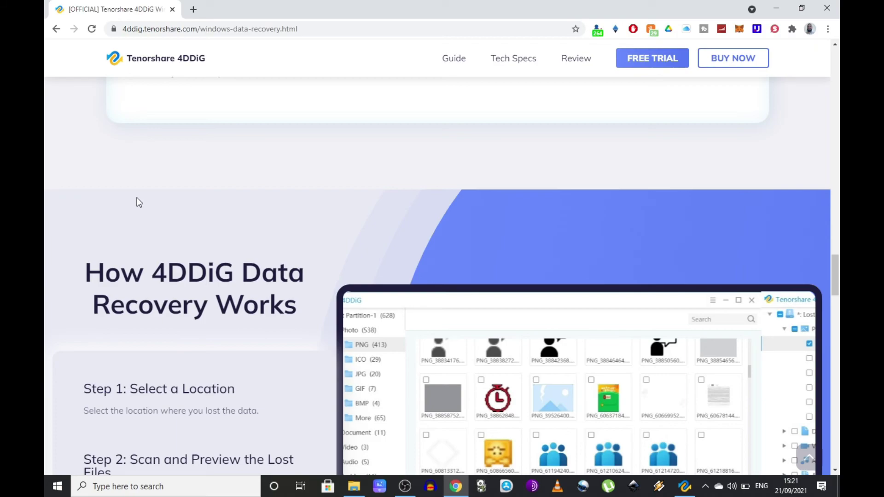
{"action": "scroll", "coordinate": [137, 197], "scroll_direction": "up", "scroll_amount": 4}
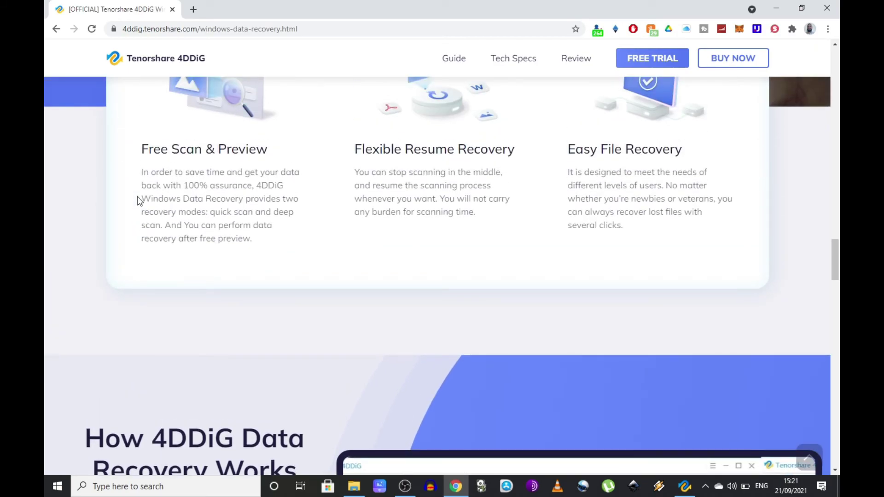
{"action": "scroll", "coordinate": [139, 201], "scroll_direction": "up", "scroll_amount": 7}
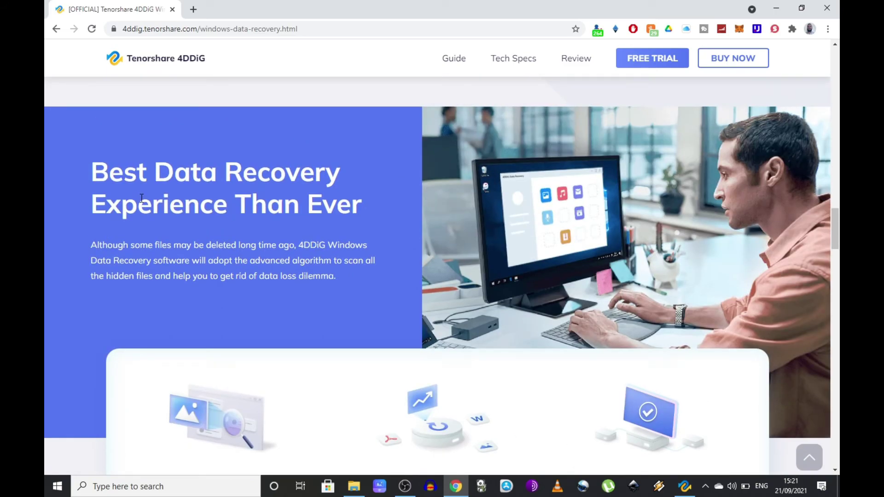
{"action": "scroll", "coordinate": [152, 199], "scroll_direction": "up", "scroll_amount": 6}
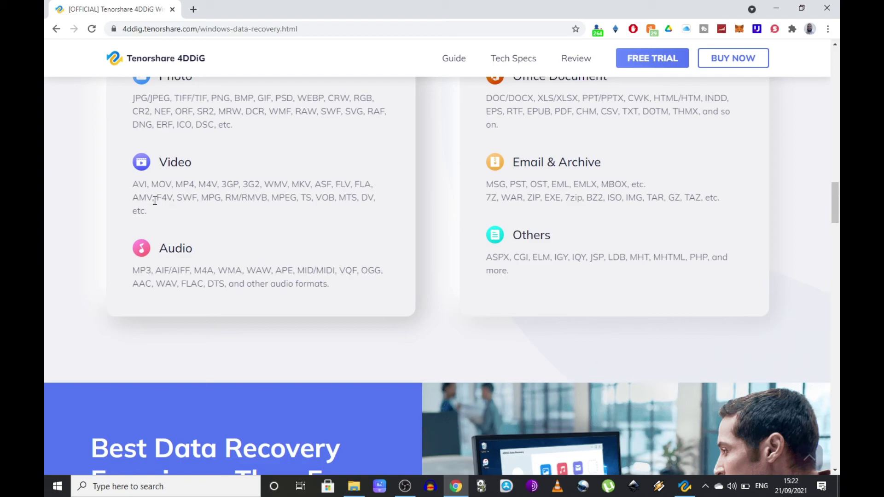
{"action": "scroll", "coordinate": [156, 204], "scroll_direction": "up", "scroll_amount": 4}
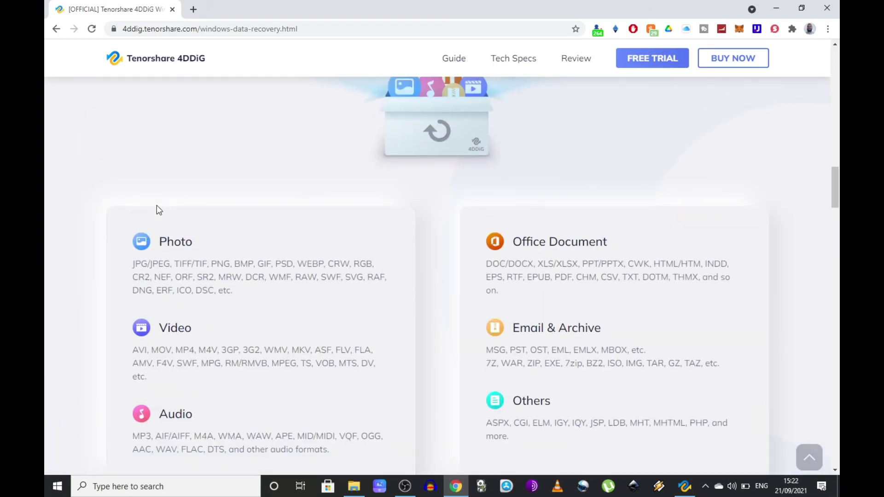
{"action": "scroll", "coordinate": [156, 206], "scroll_direction": "up", "scroll_amount": 4}
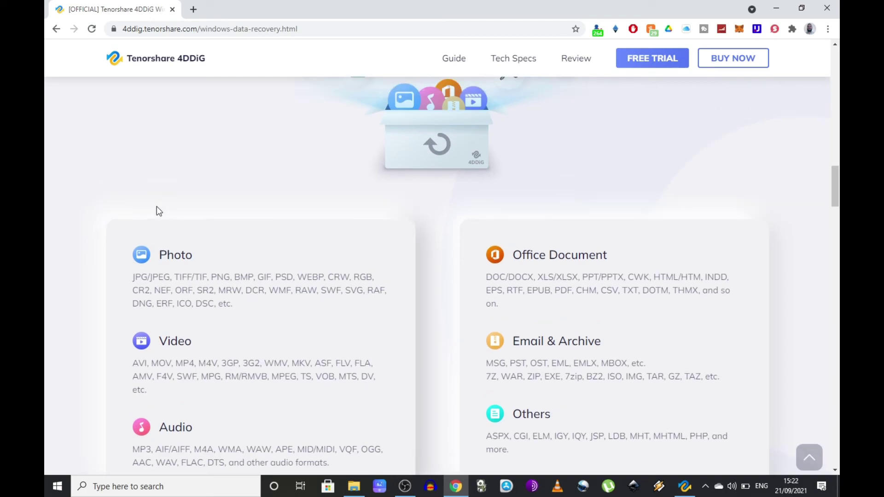
{"action": "scroll", "coordinate": [157, 208], "scroll_direction": "up", "scroll_amount": 3}
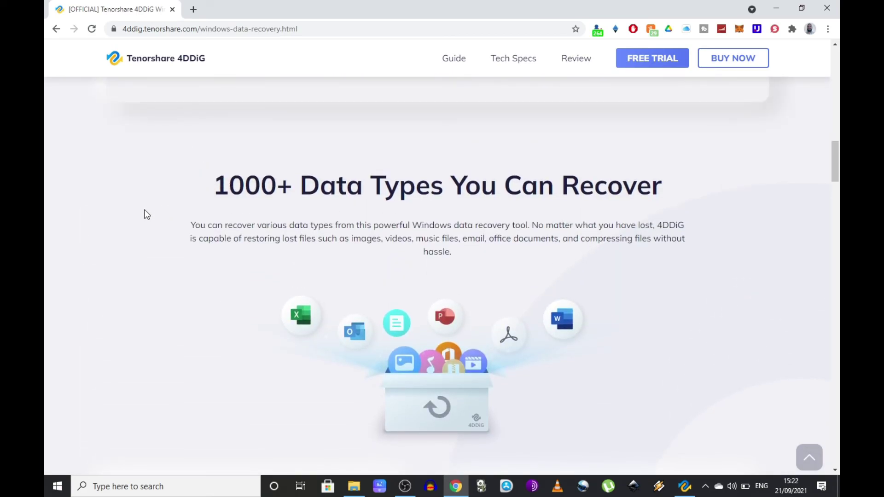
{"action": "scroll", "coordinate": [146, 216], "scroll_direction": "up", "scroll_amount": 8}
{"action": "scroll", "coordinate": [146, 214], "scroll_direction": "up", "scroll_amount": 8}
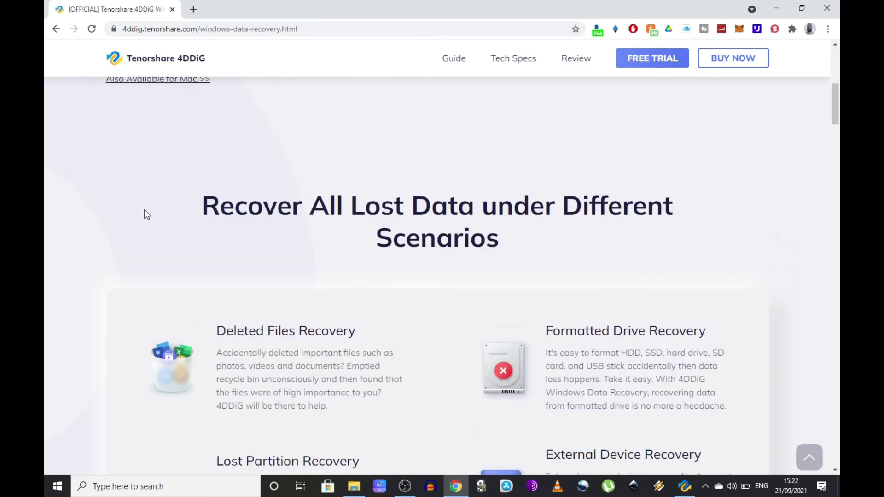
Step: Scroll to the page top, then down slightly to show the FREE DOWNLOAD offer for Windows
{"action": "scroll", "coordinate": [146, 214], "scroll_direction": "up", "scroll_amount": 7}
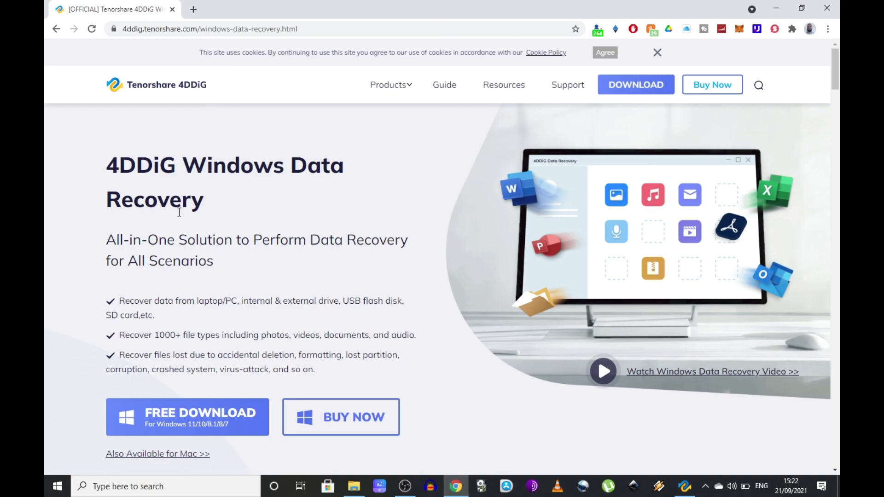
{"action": "scroll", "coordinate": [181, 210], "scroll_direction": "down", "scroll_amount": 2}
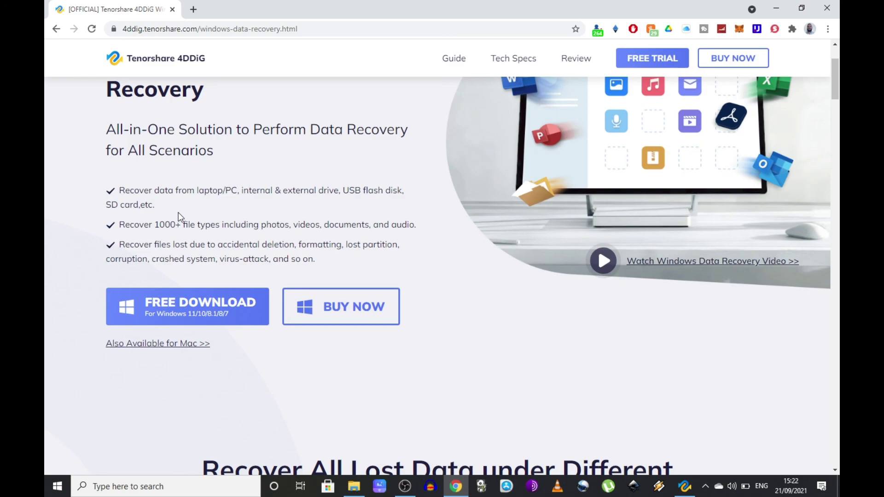
{"action": "scroll", "coordinate": [178, 211], "scroll_direction": "down", "scroll_amount": 2}
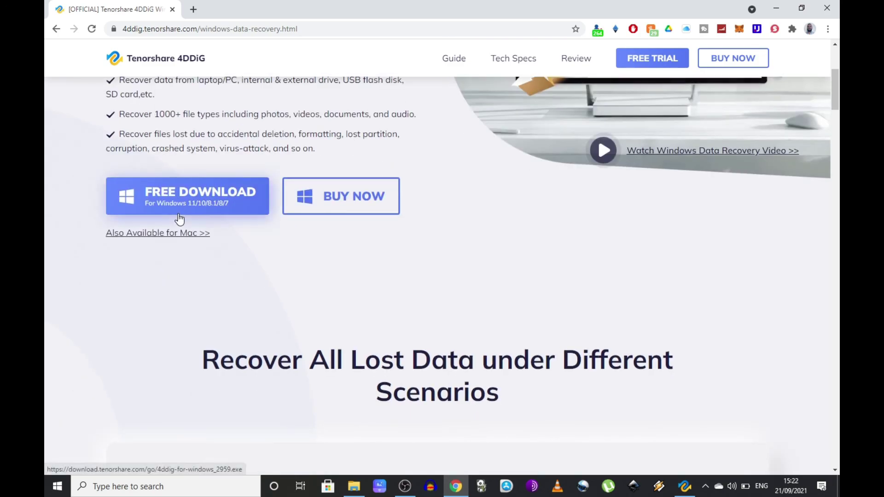